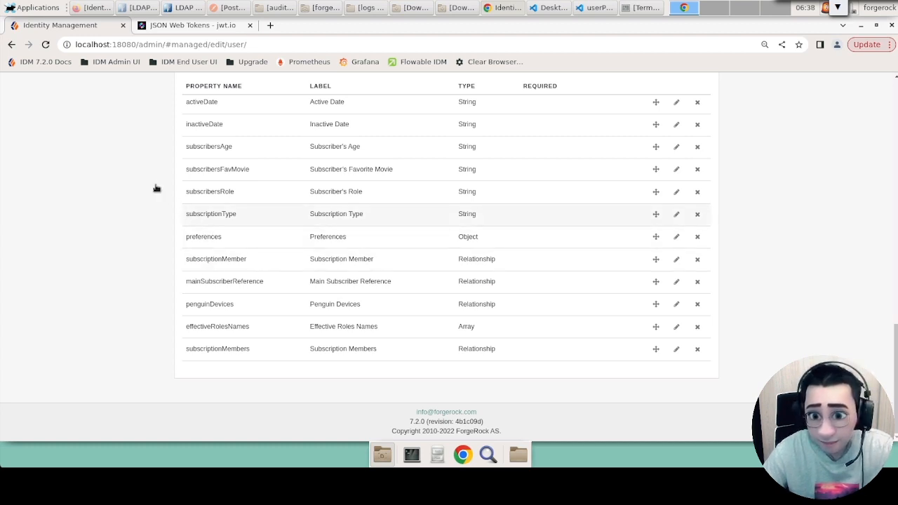
Open the subscribersAge property of the user managed object and review its details.
click(677, 147)
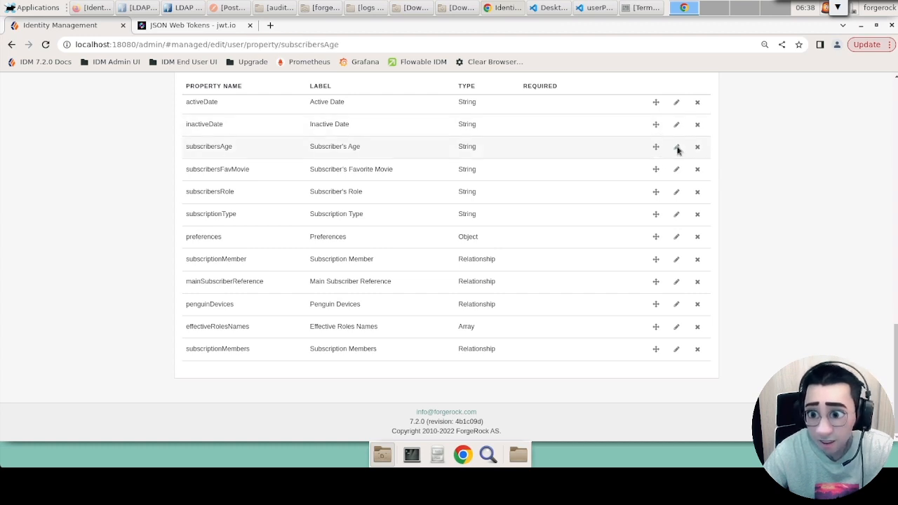
scroll(281, 148, up, 2)
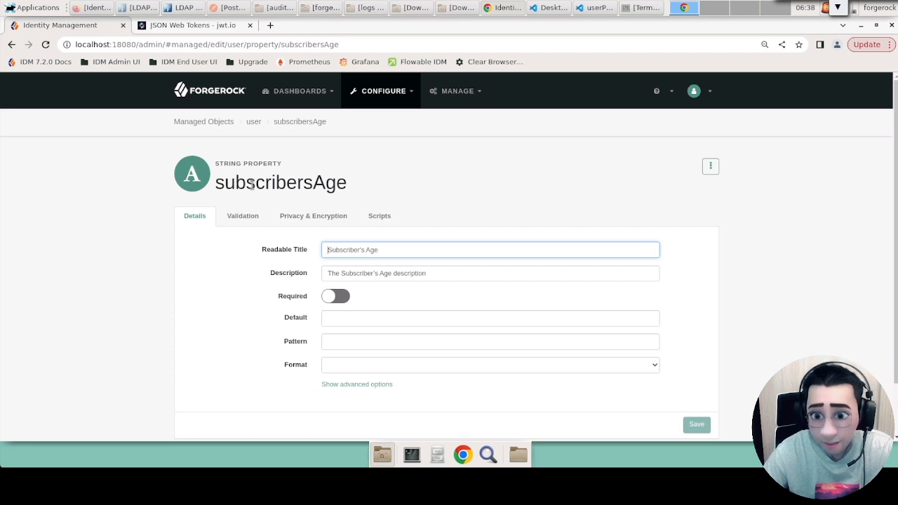
scroll(336, 182, down, 2)
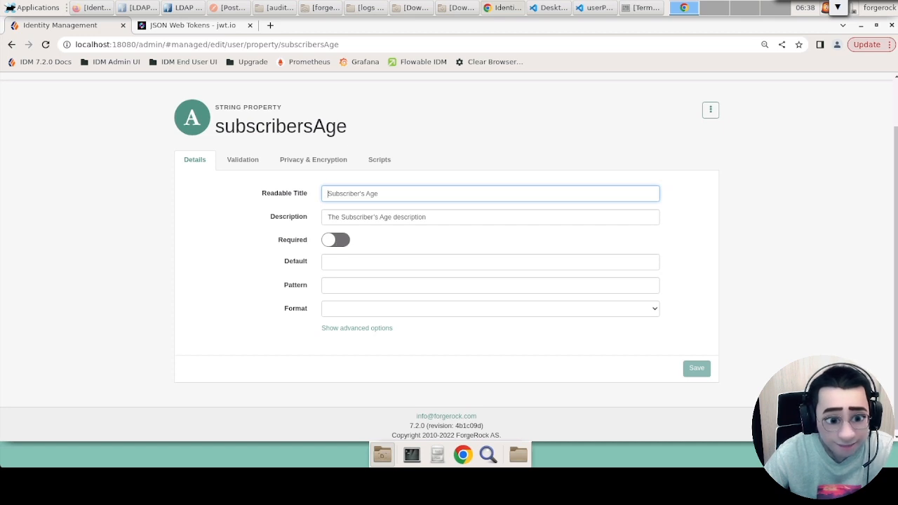
scroll(449, 260, up, 2)
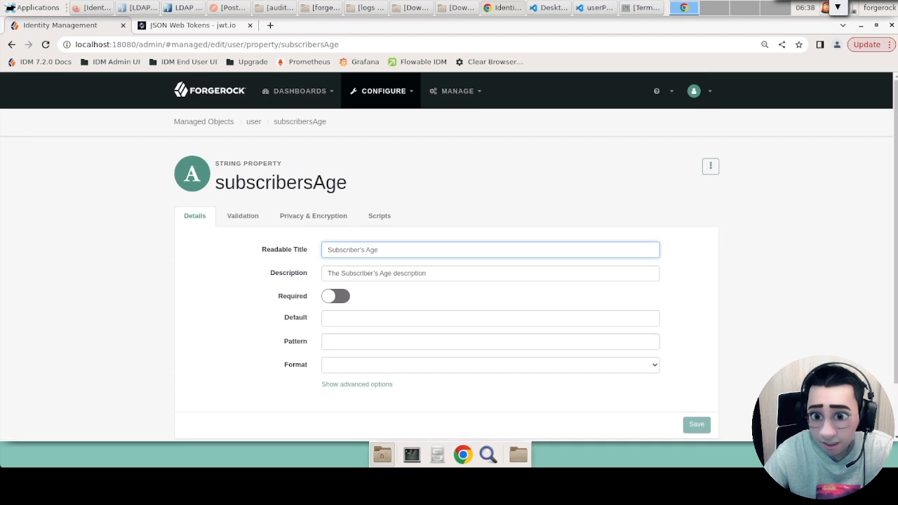
Open the c.user.0 record from the managed user list and locate its Subscriber's Age field.
click(460, 91)
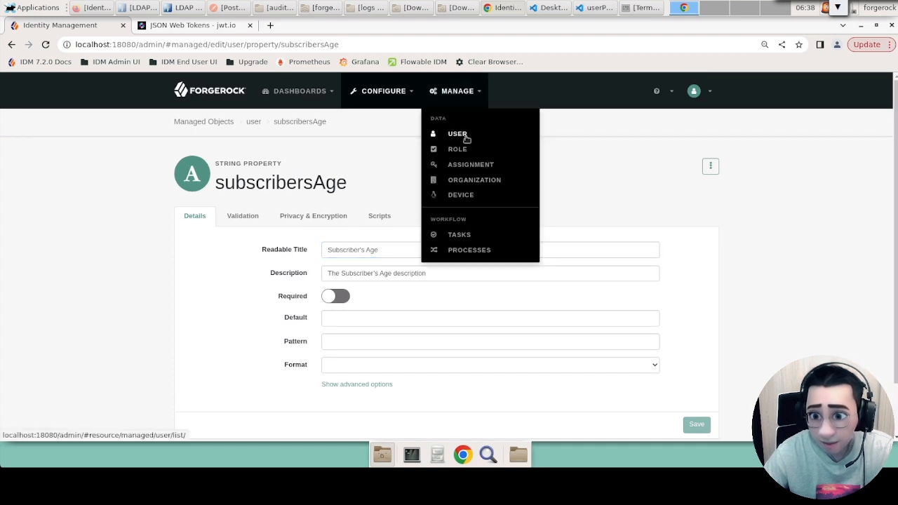
click(466, 137)
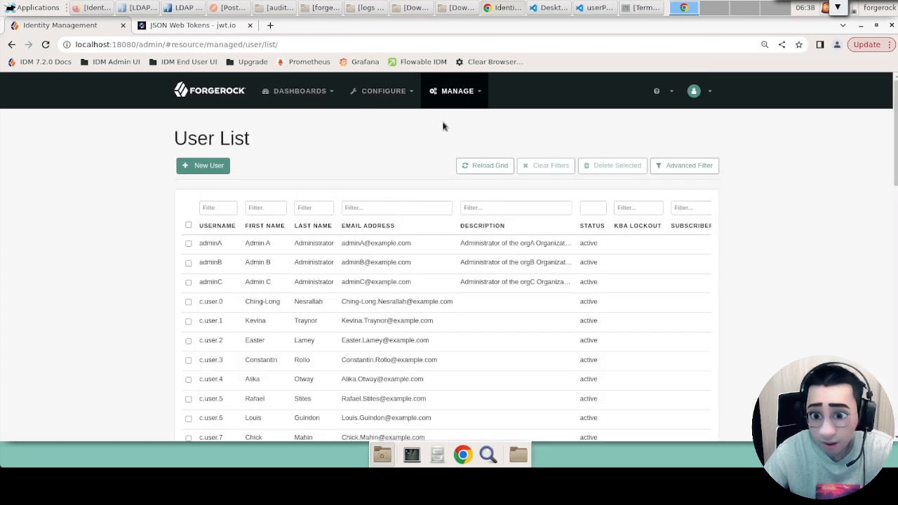
click(377, 302)
scroll(122, 253, down, 3)
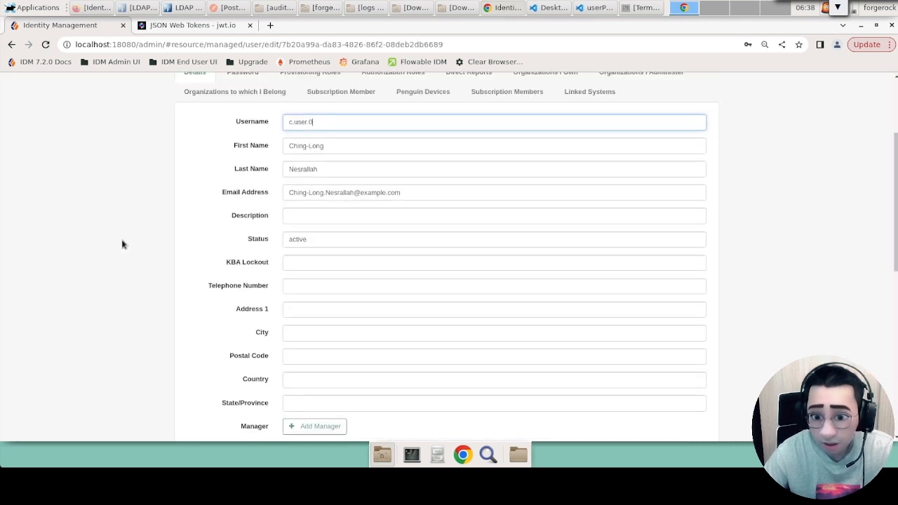
scroll(122, 244, down, 2)
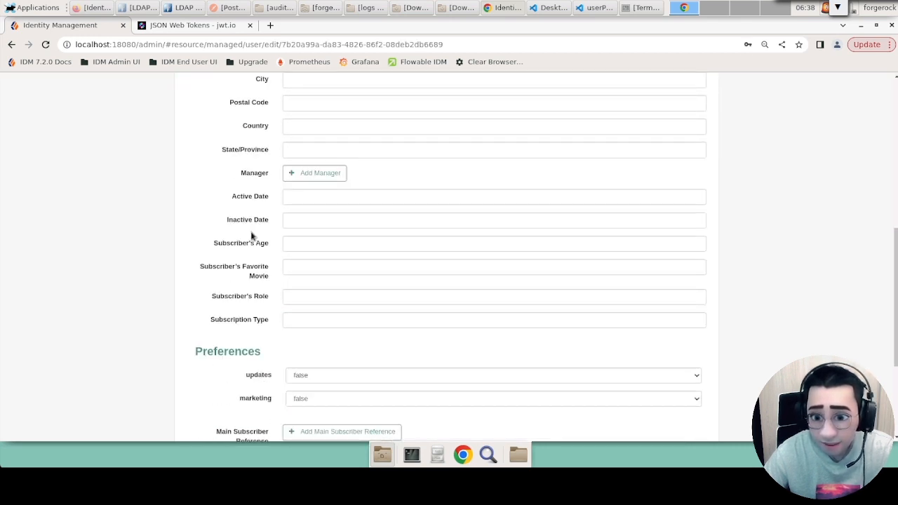
triple_click(233, 246)
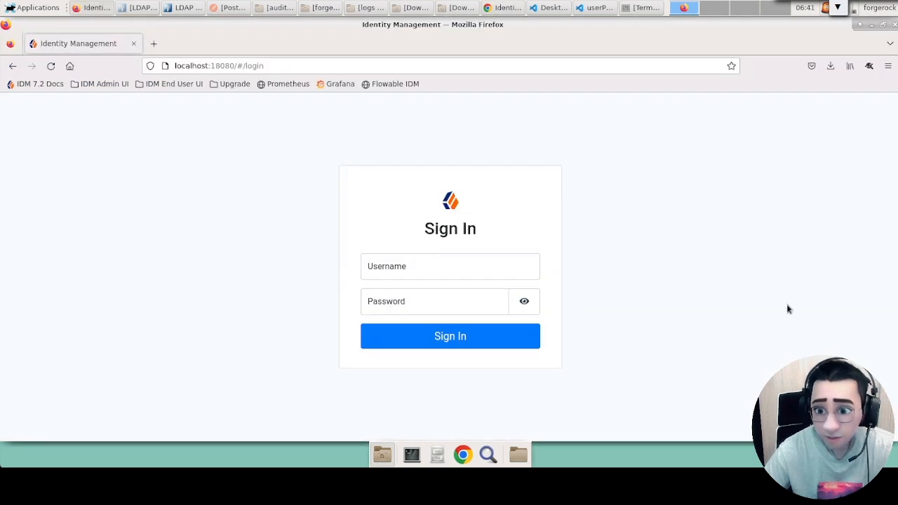
Sign in to the end-user interface in Firefox with the saved testuser1 username and account password.
click(496, 271)
click(417, 337)
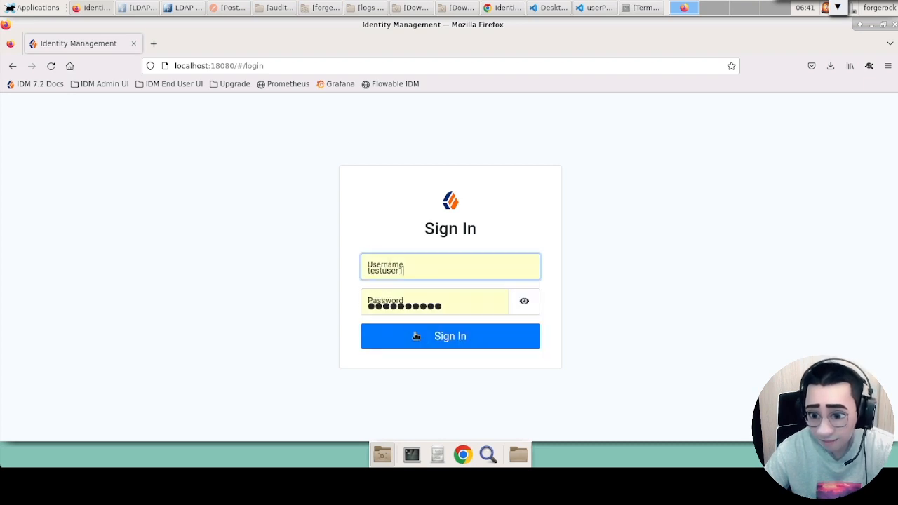
click(449, 337)
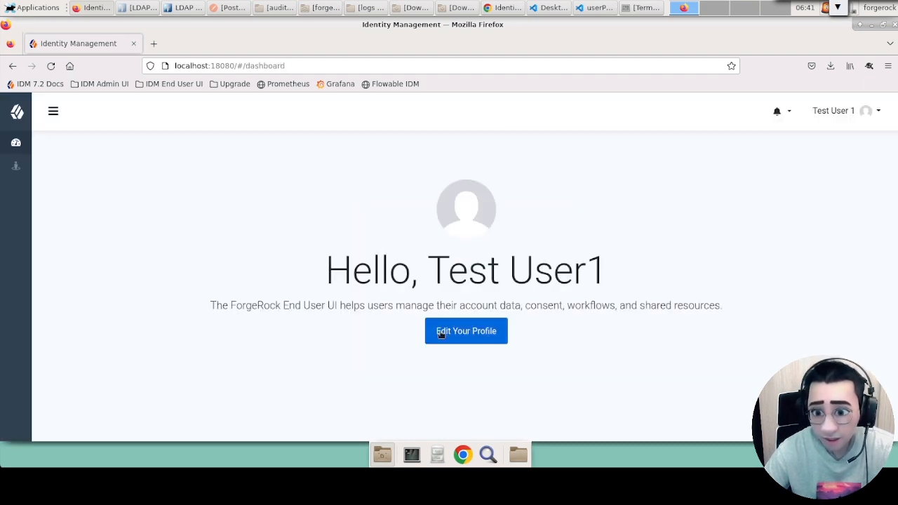
Open the profile's personal info for editing and check which subscriber fields are offered.
click(497, 332)
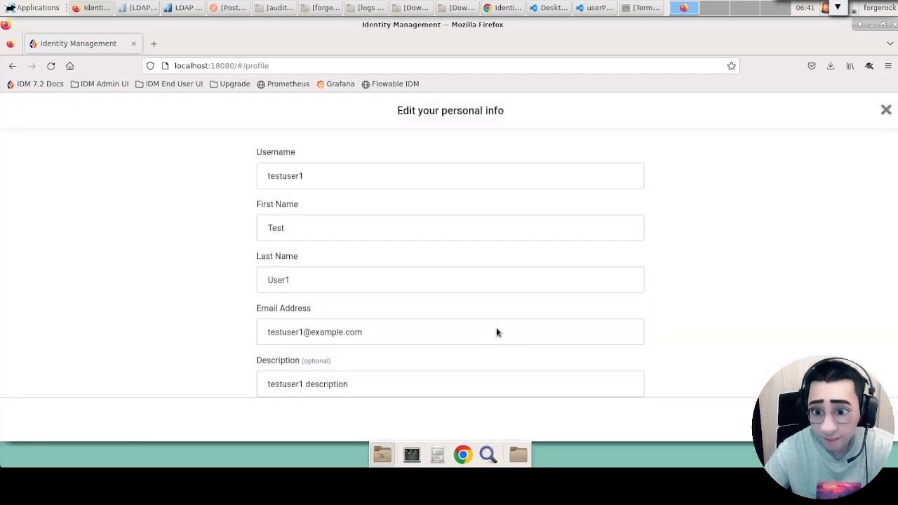
scroll(186, 207, down, 5)
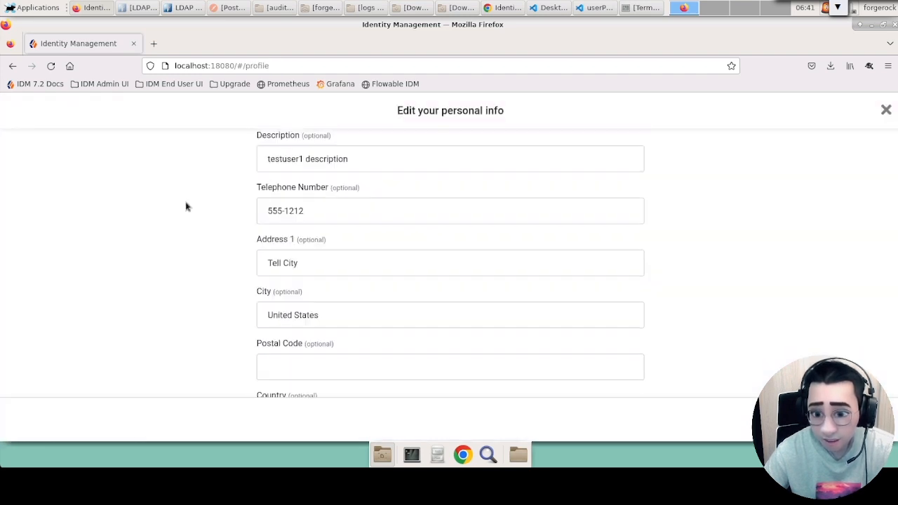
scroll(269, 217, down, 1)
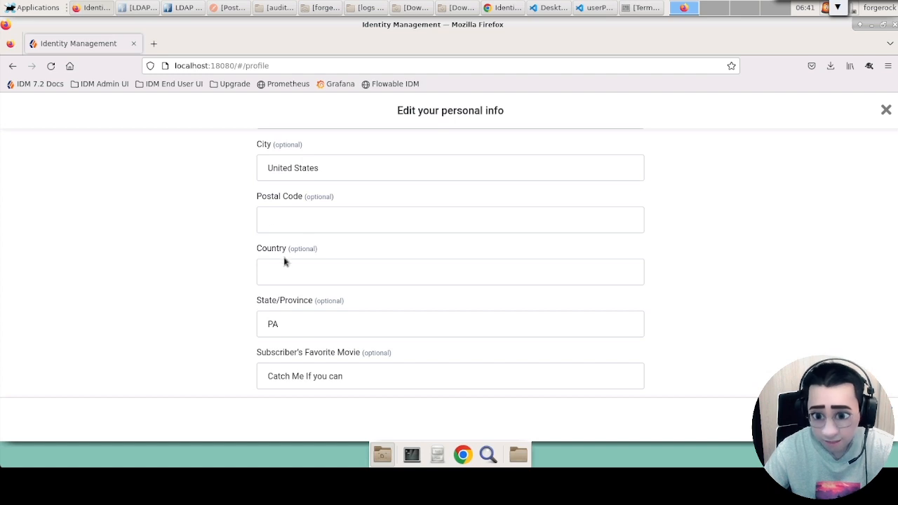
scroll(283, 259, up, 6)
scroll(298, 336, down, 6)
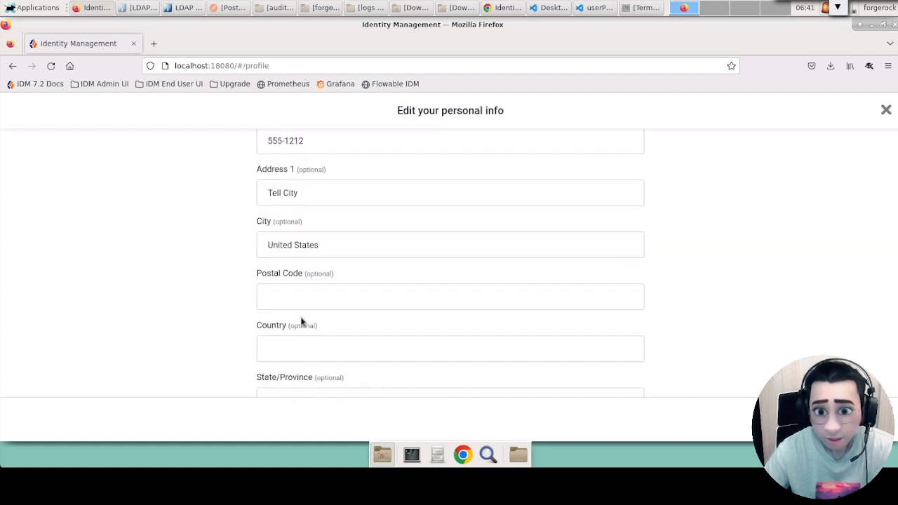
Switch to the admin console in Chrome, enable User Editable in the subscribersAge advanced options and save the property.
click(505, 8)
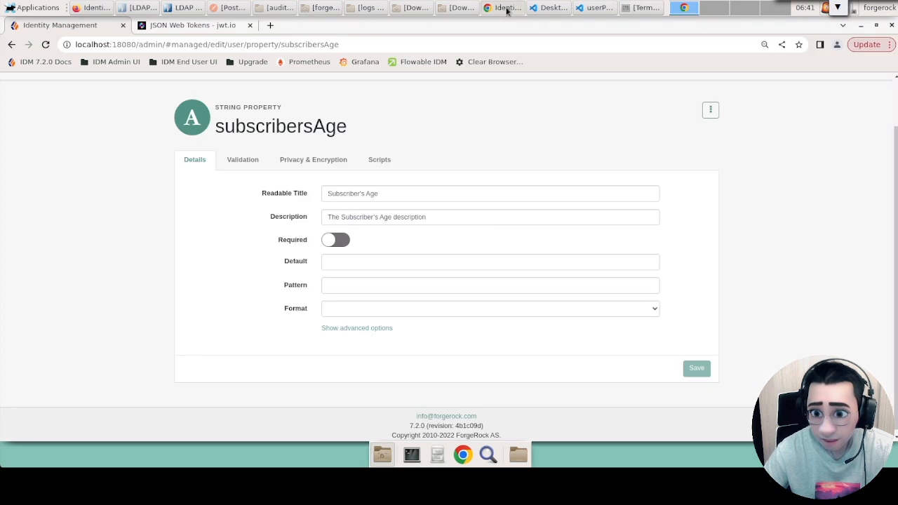
click(366, 328)
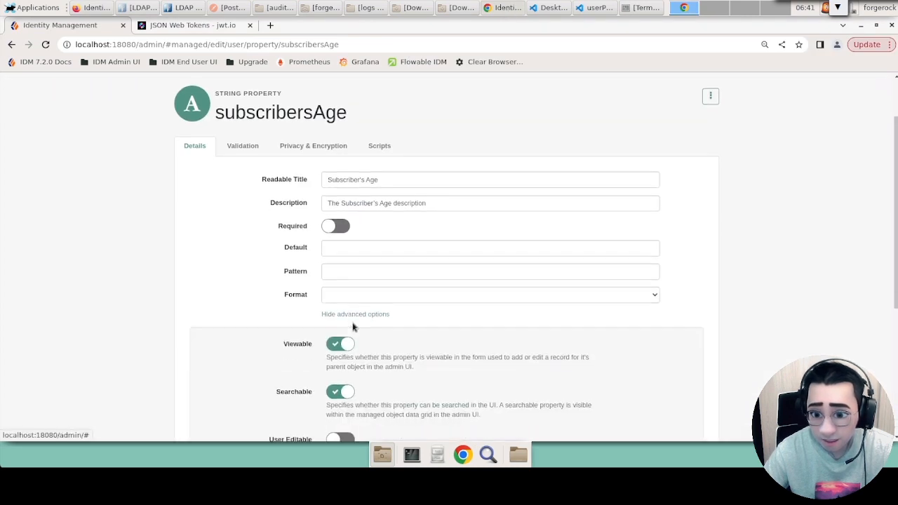
scroll(353, 324, down, 4)
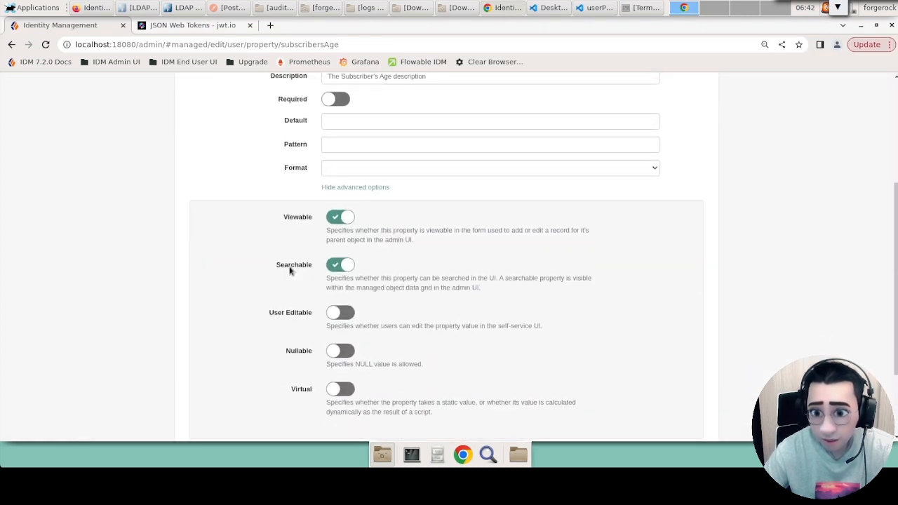
scroll(292, 272, up, 5)
scroll(296, 210, down, 5)
scroll(302, 224, up, 1)
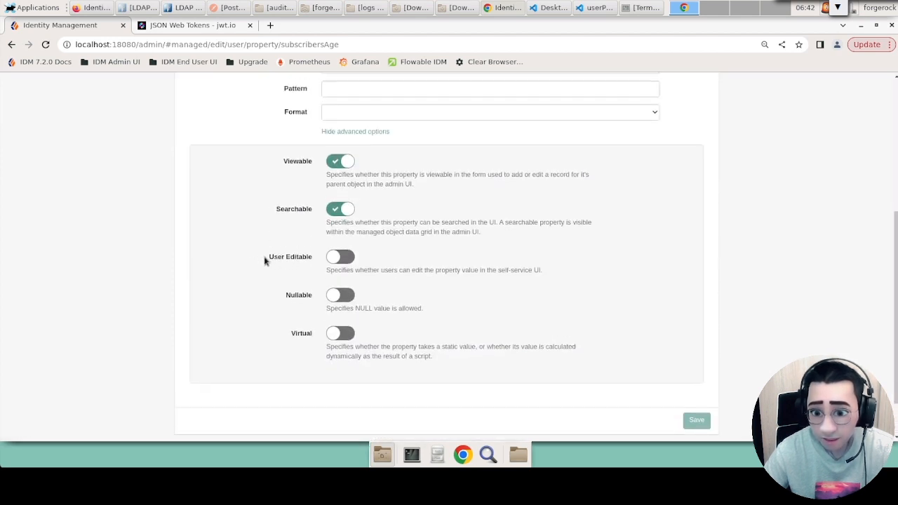
click(341, 257)
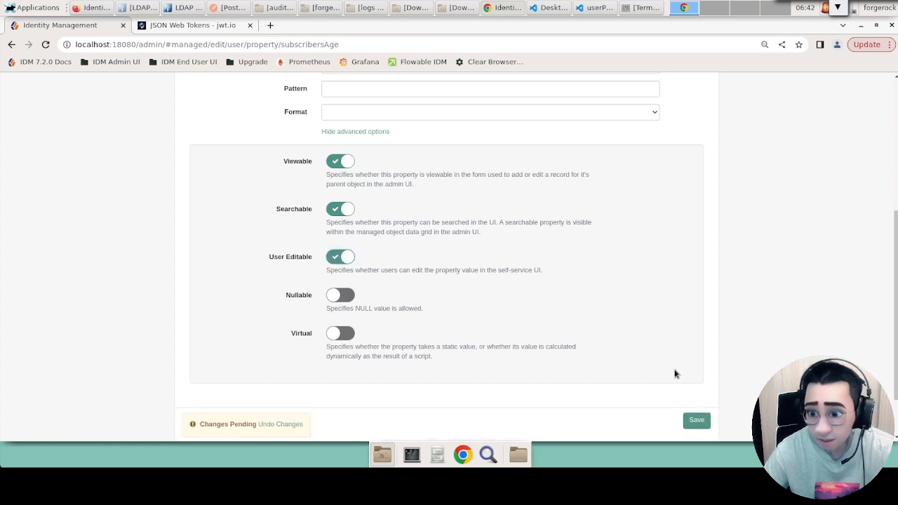
click(697, 420)
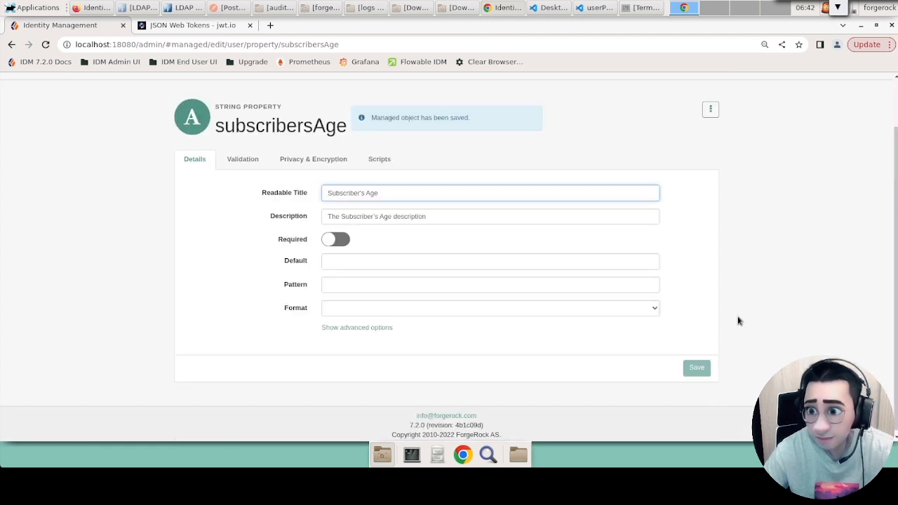
Return to Firefox, close the personal info form, sign out and sign back in with the saved testuser1 username and password.
click(863, 26)
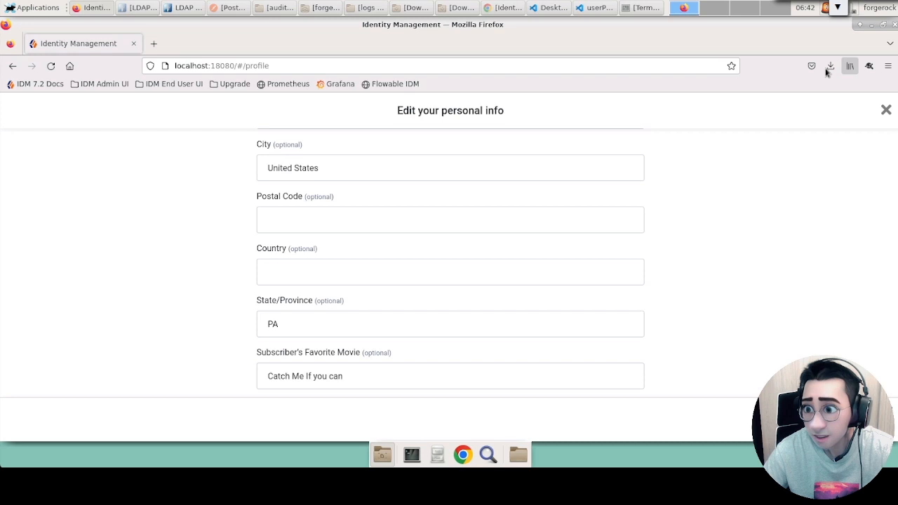
click(883, 109)
click(860, 108)
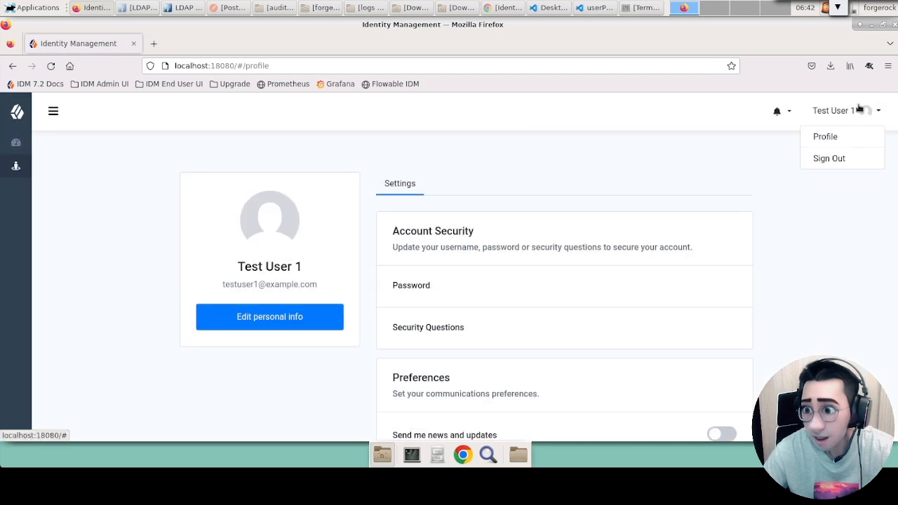
click(842, 159)
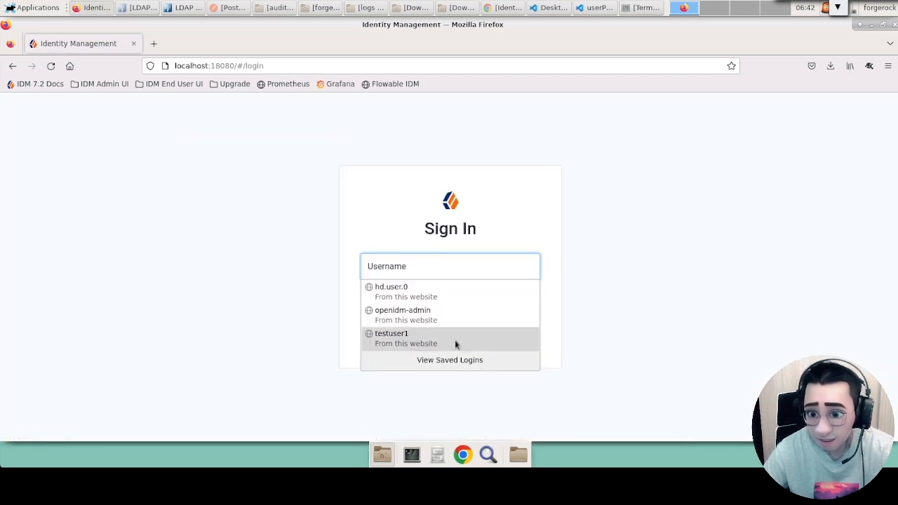
click(455, 340)
click(455, 343)
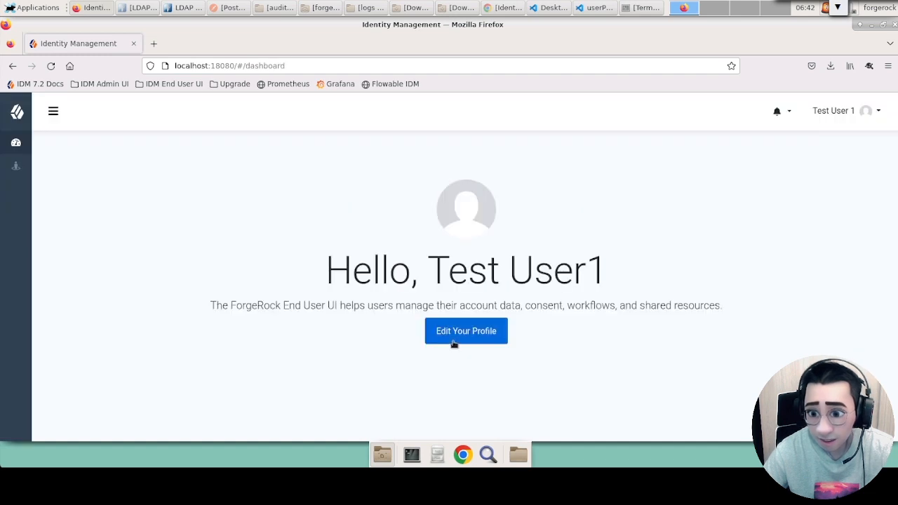
Reopen the personal info form and check for the optional Subscriber's Age field.
click(460, 335)
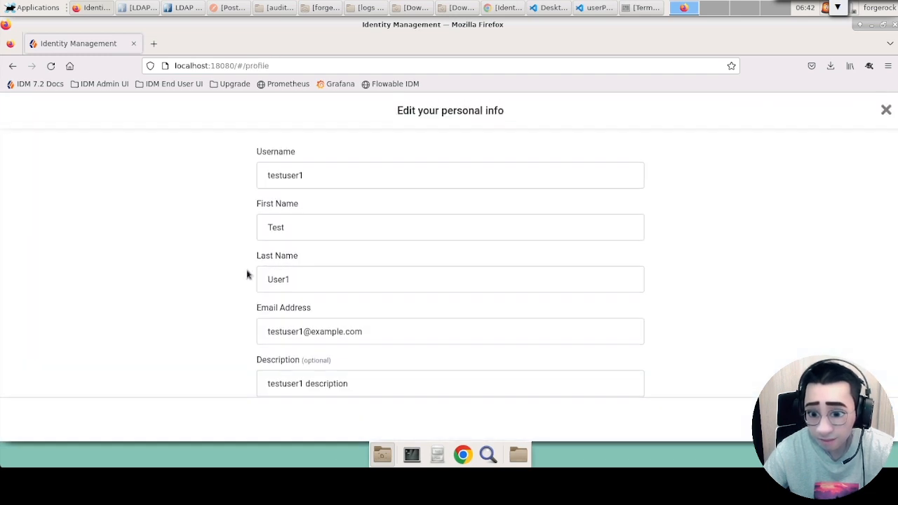
scroll(247, 275, down, 6)
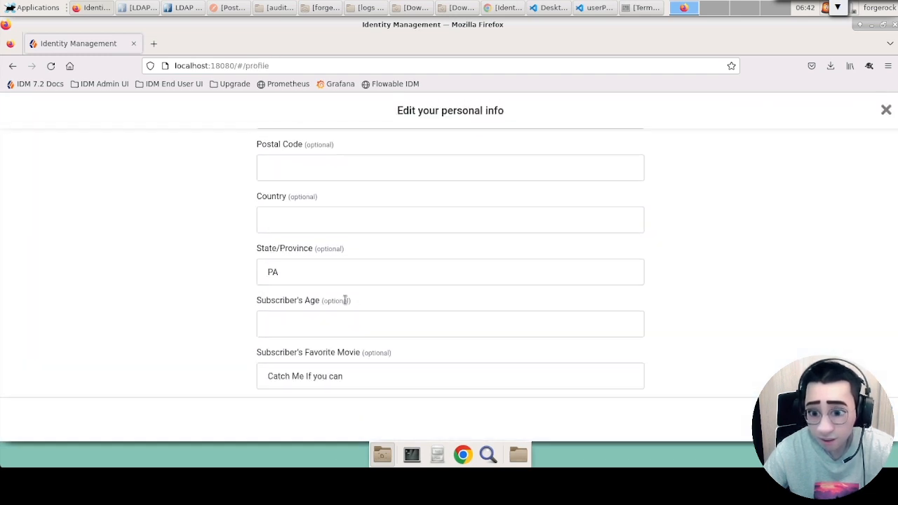
triple_click(287, 303)
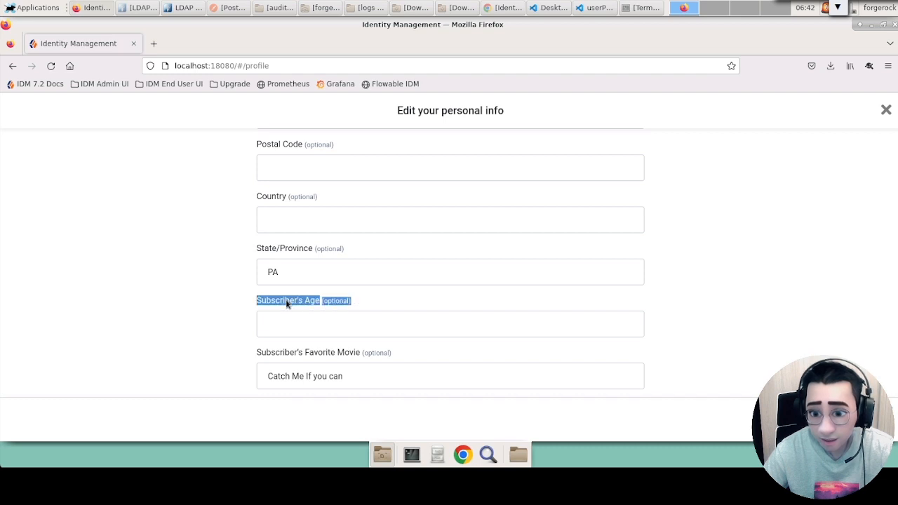
double_click(341, 301)
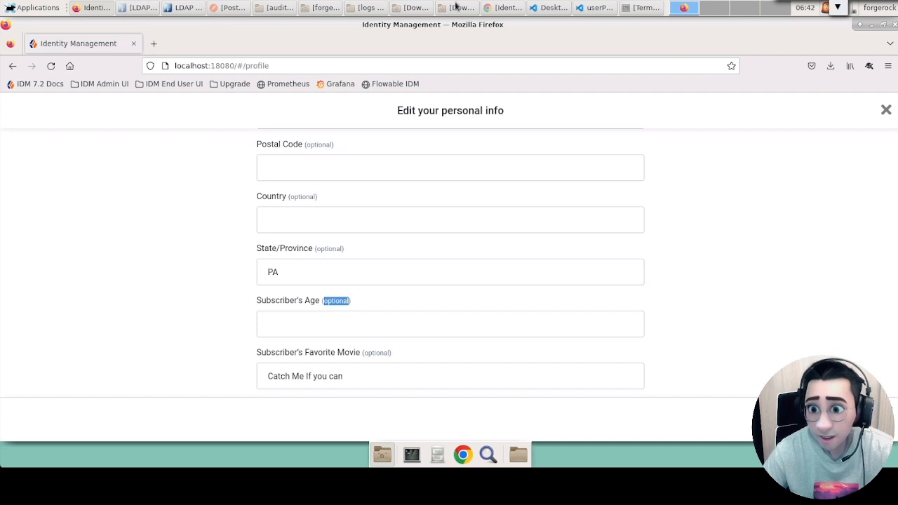
Bring up the Chrome admin console, move its window over the end-user profile and highlight the subscribersAge property name for comparison.
click(489, 8)
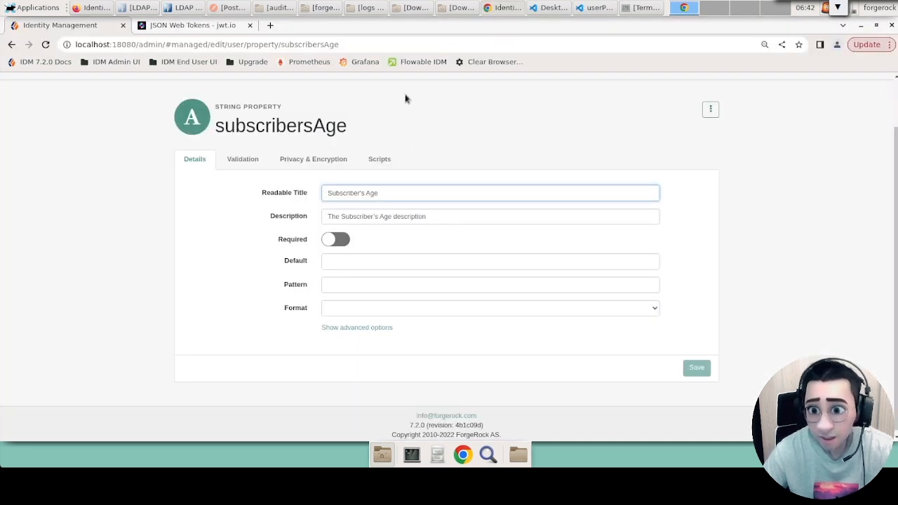
scroll(344, 120, up, 1)
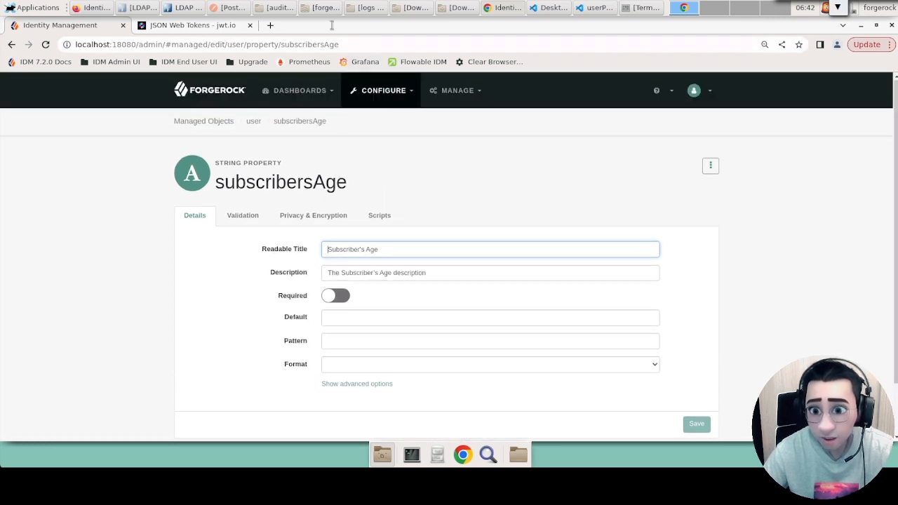
drag(334, 29, 673, 38)
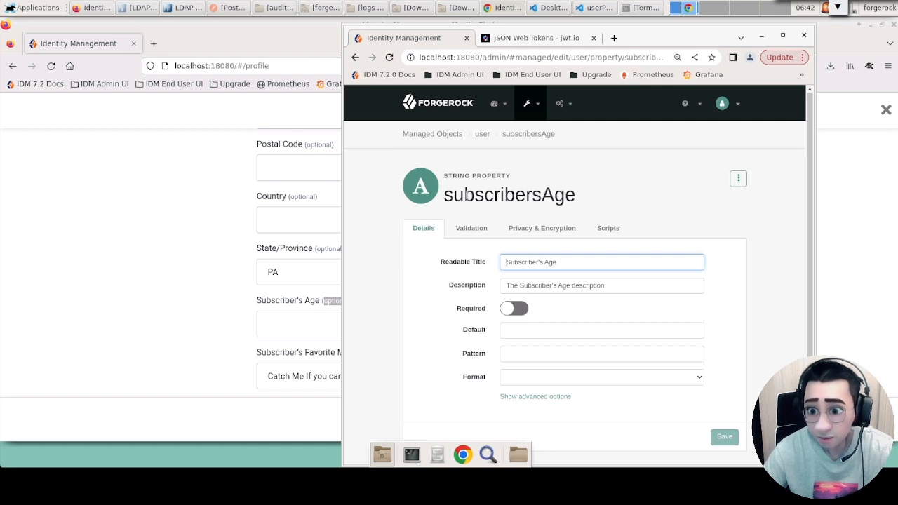
drag(447, 198, 621, 195)
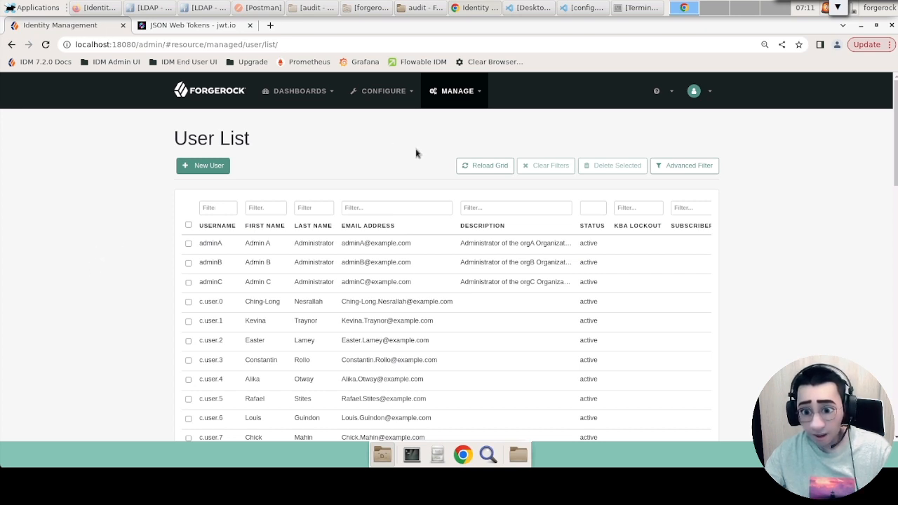
Open the System Preferences configuration page in the admin console.
click(389, 95)
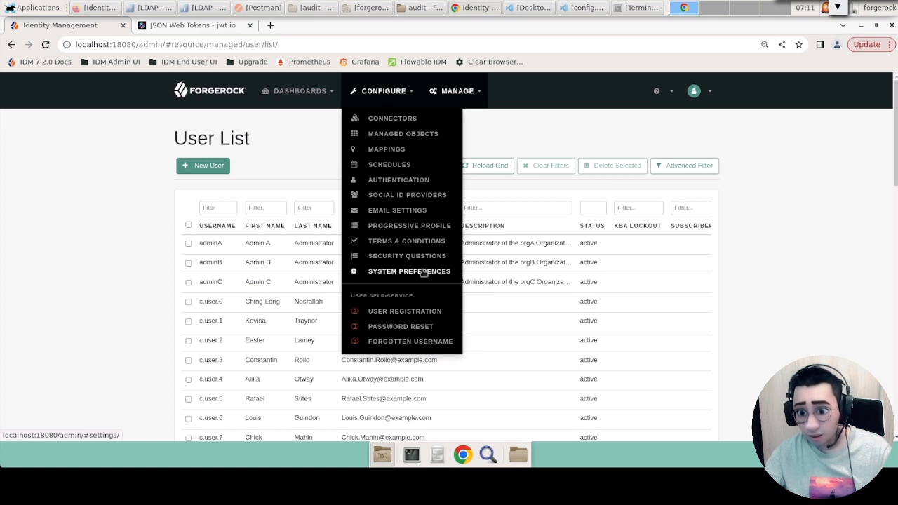
click(423, 272)
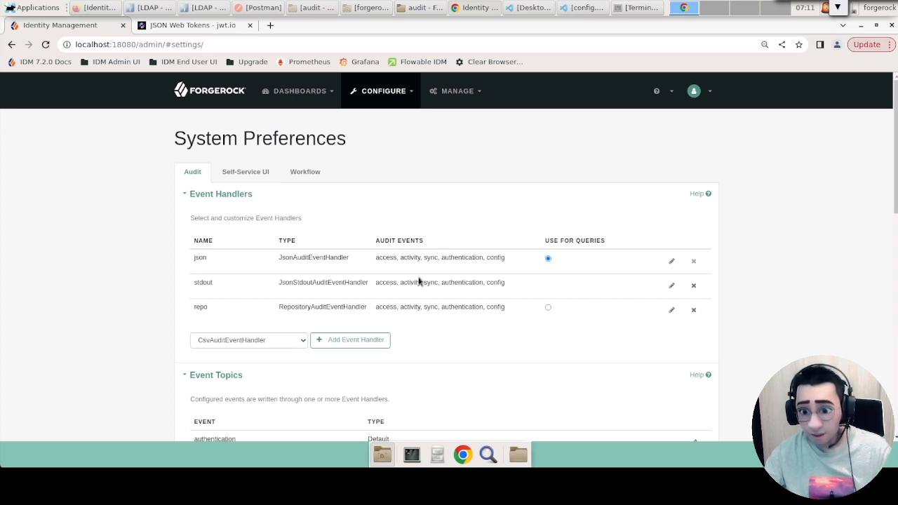
Switch to the audit folder's file manager window and go up to the subscribers1_ds_generic project folder.
click(443, 457)
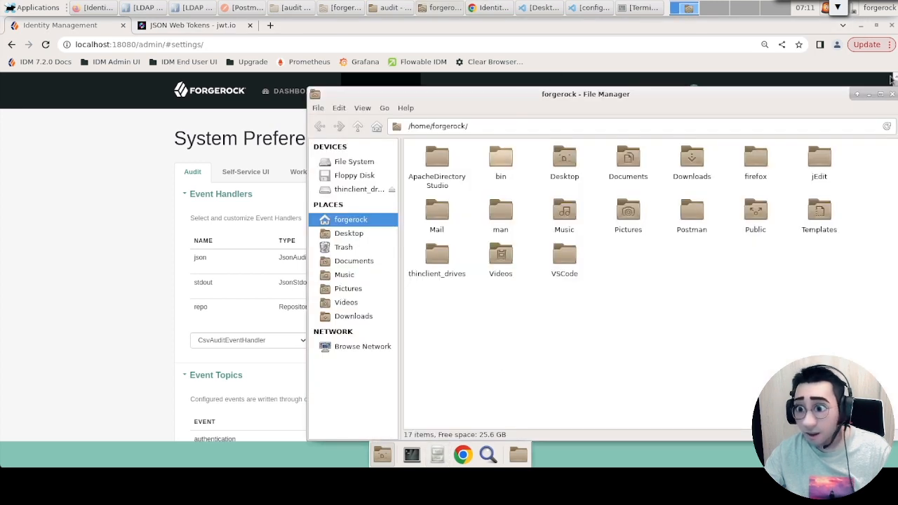
click(892, 94)
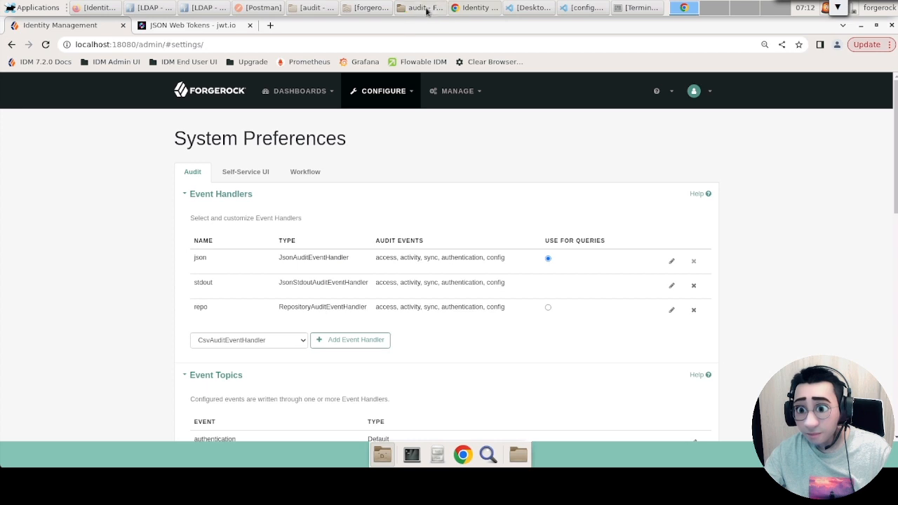
click(427, 10)
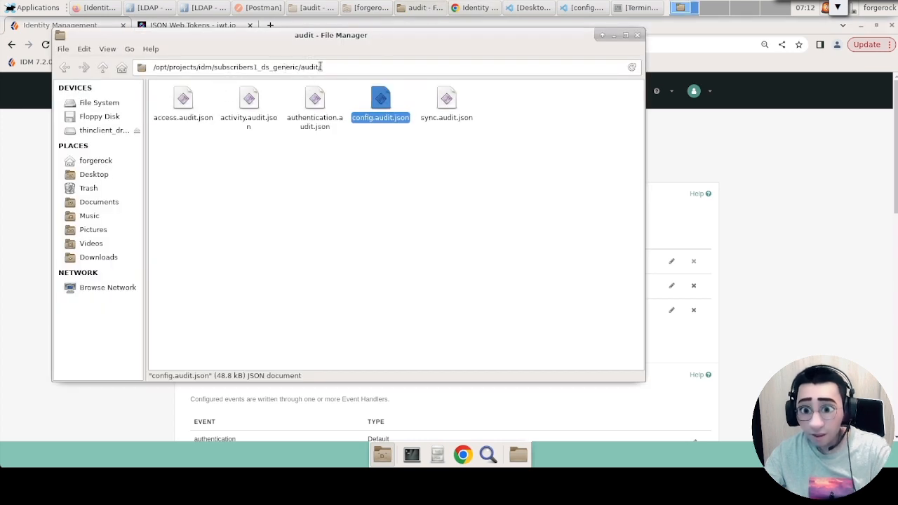
double_click(312, 67)
key(BackSpace)
key(Return)
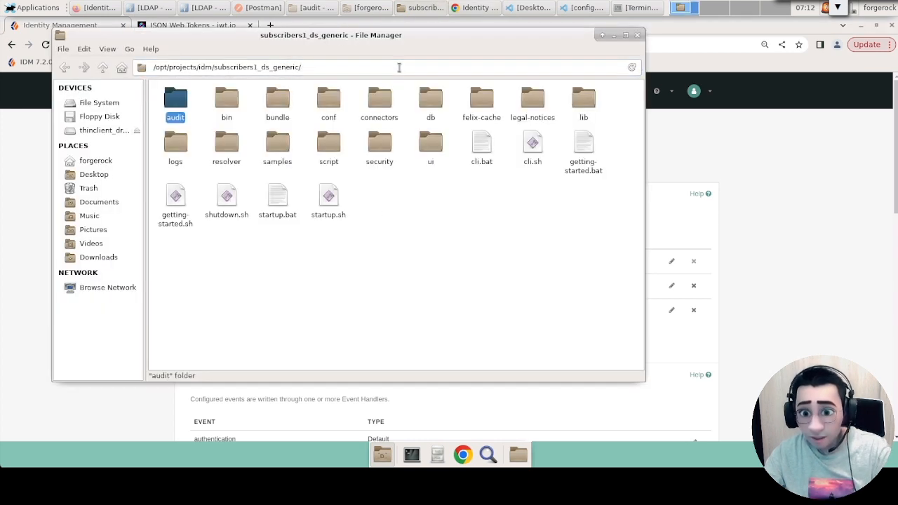
Point out the logs folder and open the project's audit folder to view its JSON audit files.
click(409, 244)
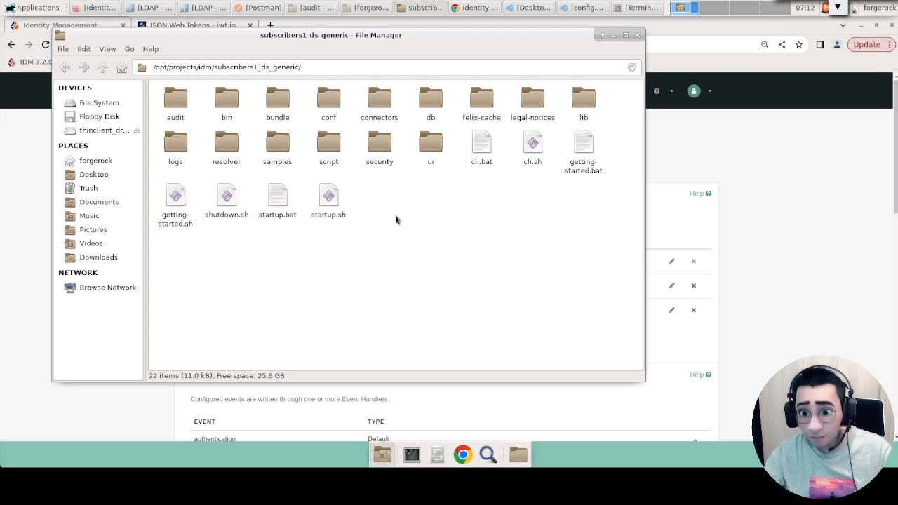
click(181, 139)
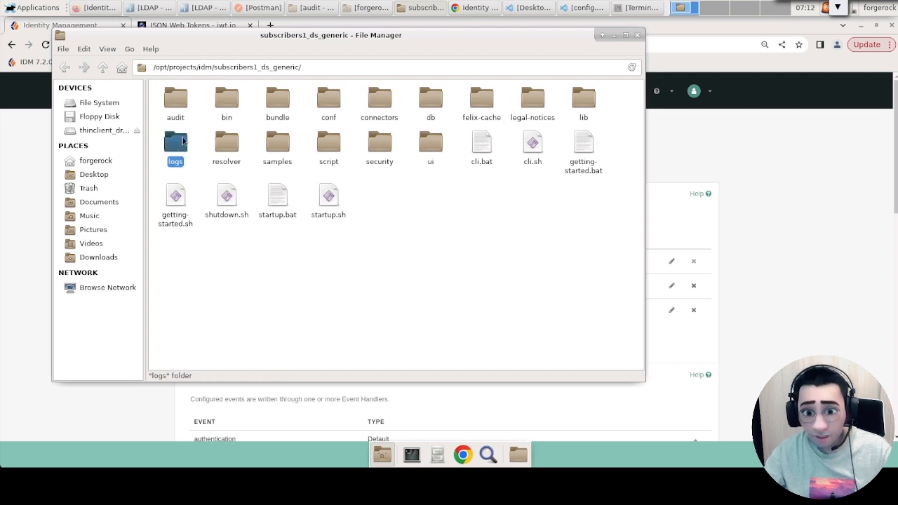
click(178, 102)
double_click(179, 100)
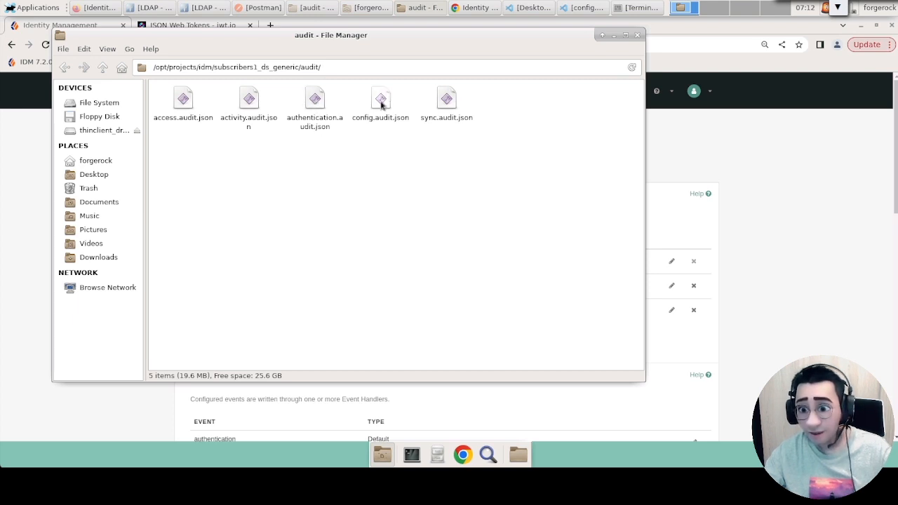
Switch to config.audit.json in Visual Studio Code, highlight the last entry on line 152 and examine it through to its end.
click(574, 7)
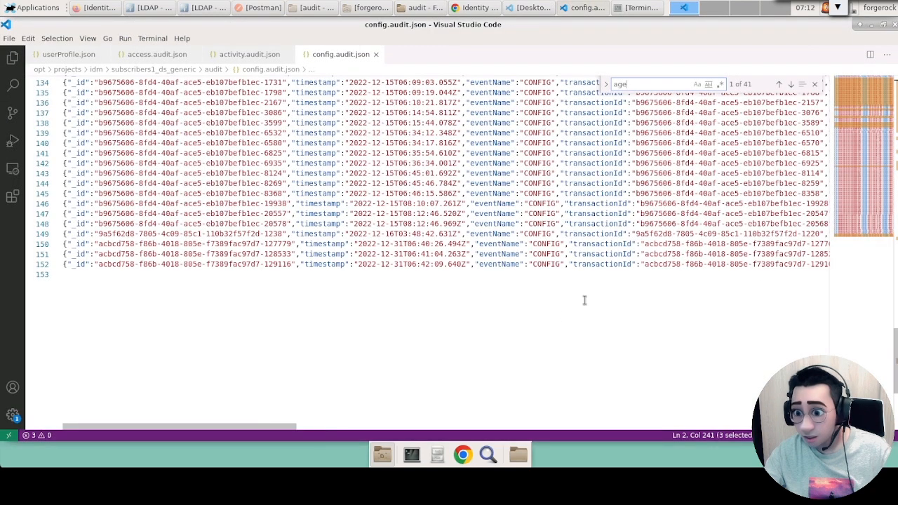
scroll(139, 265, up, 5)
scroll(138, 267, down, 9)
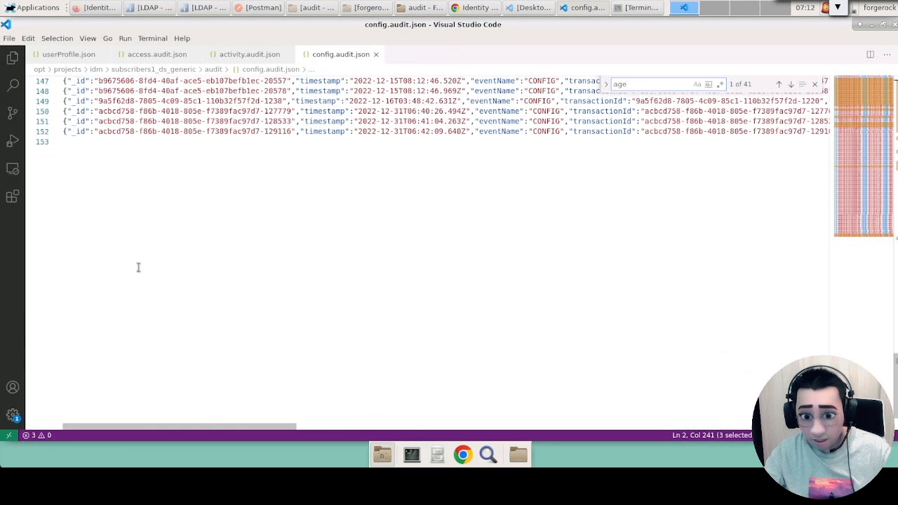
scroll(102, 178, up, 3)
drag(90, 197, 64, 185)
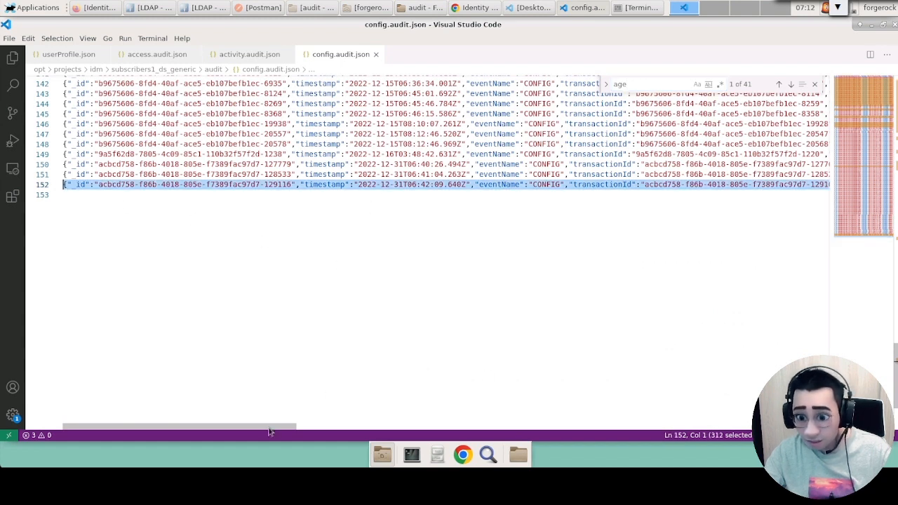
drag(272, 426, 435, 414)
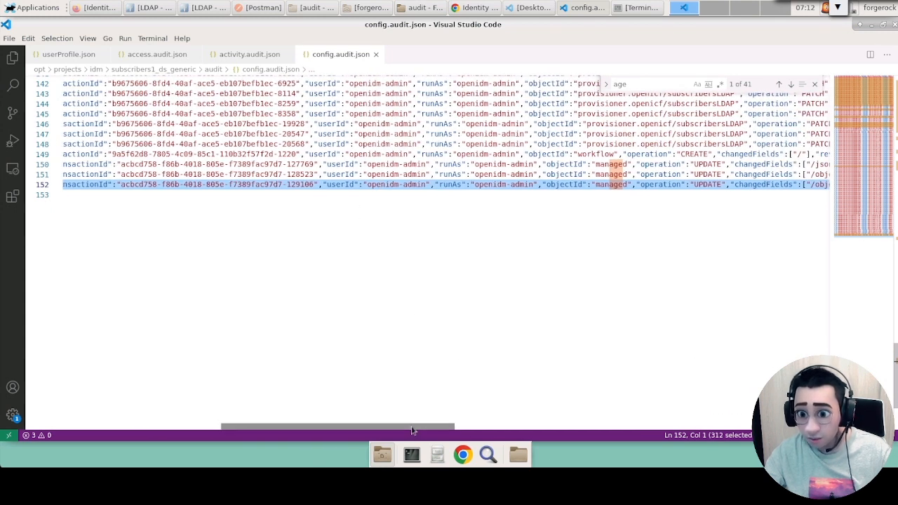
drag(413, 431, 478, 381)
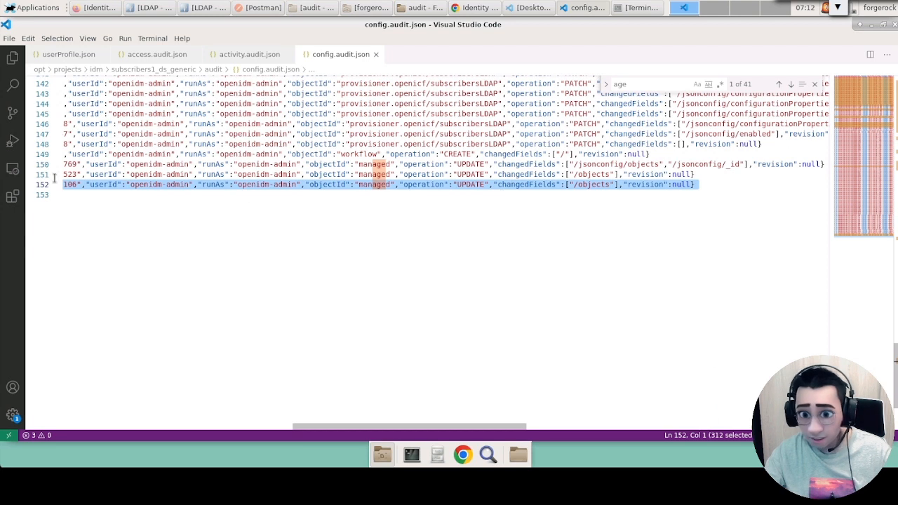
Highlight the last three config audit entries, lines 150 to 152, from the start of each line.
drag(431, 434, 98, 434)
click(69, 163)
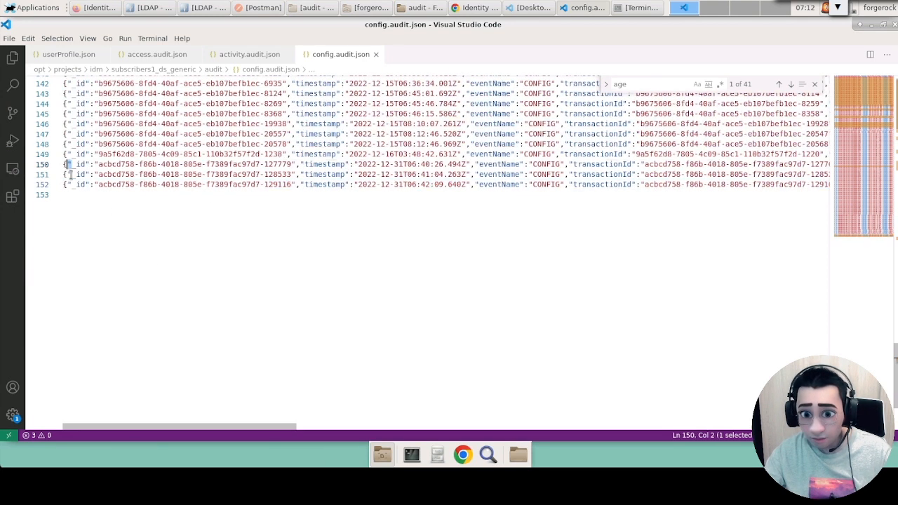
drag(70, 196, 63, 163)
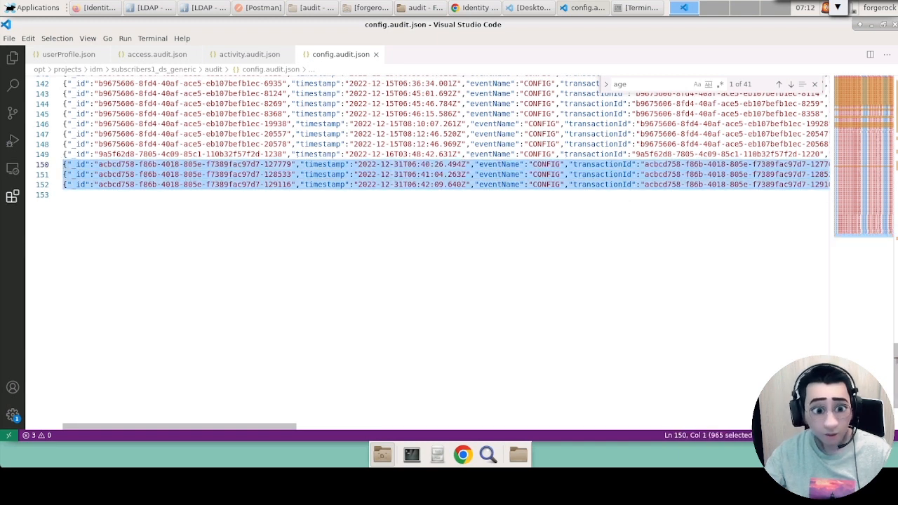
Return to System Preferences in Chrome and show the event handler types that can be added for auditing.
key(alt+Tab)
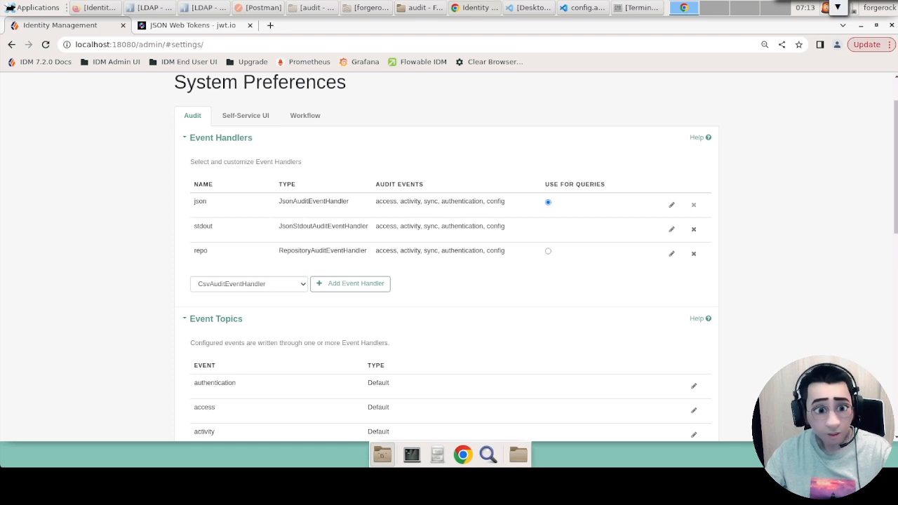
click(271, 284)
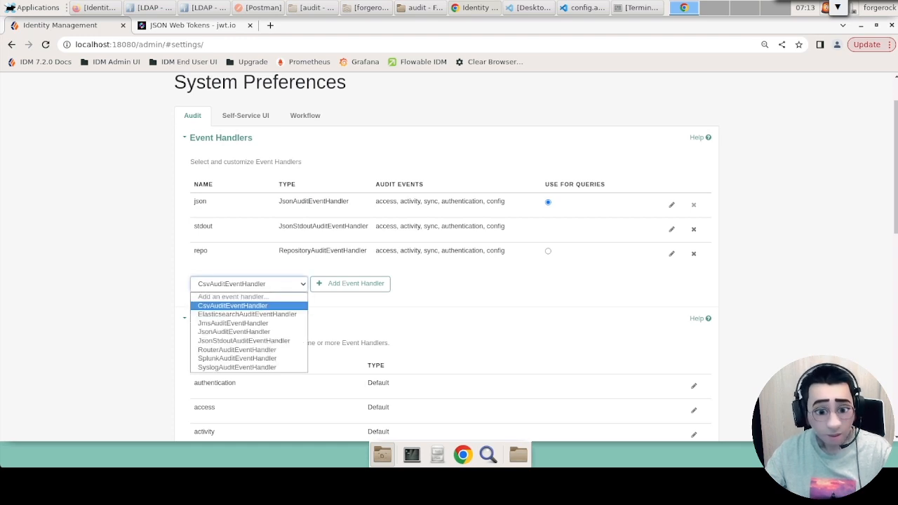